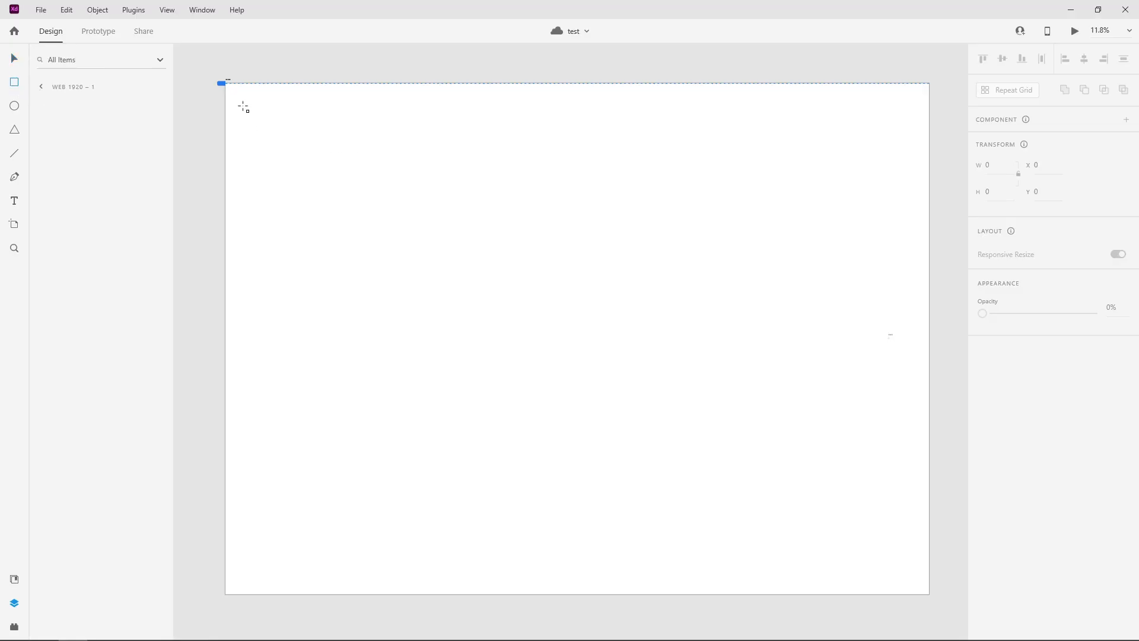
# Draw a tall sidebar rectangle about 851 × 6967 along the artboard's left edge and fill it red #FB4A4A
pyautogui.moveTo(241, 97)
pyautogui.mouseDown()
pyautogui.moveTo(350, 442)
pyautogui.moveTo(288, 590)
pyautogui.moveTo(301, 586)
pyautogui.mouseUp()
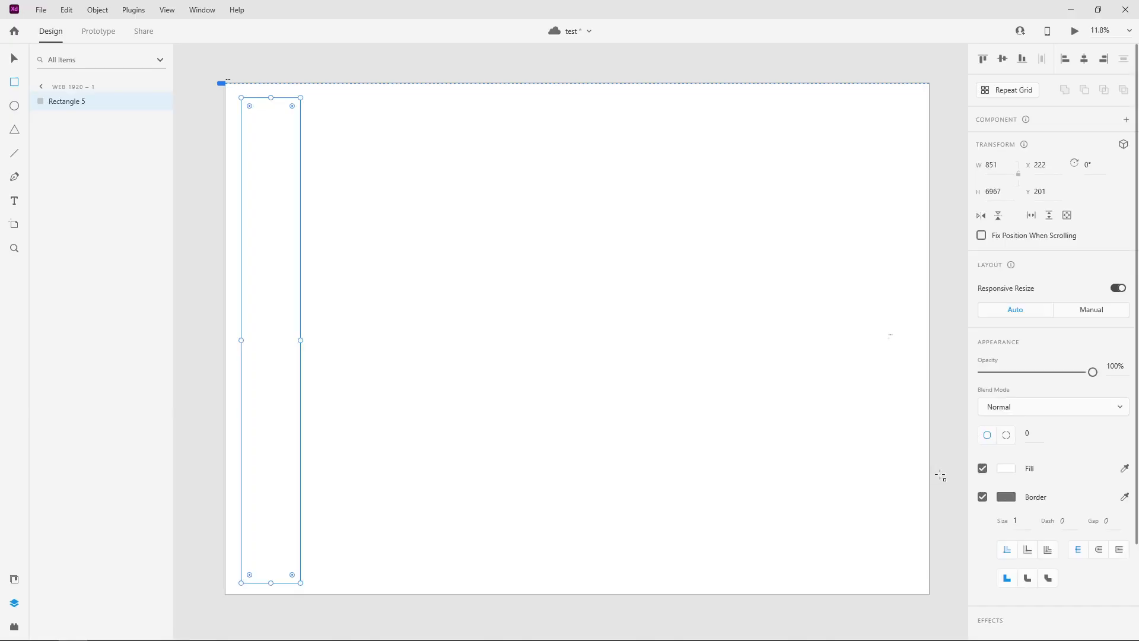
pyautogui.click(1011, 469)
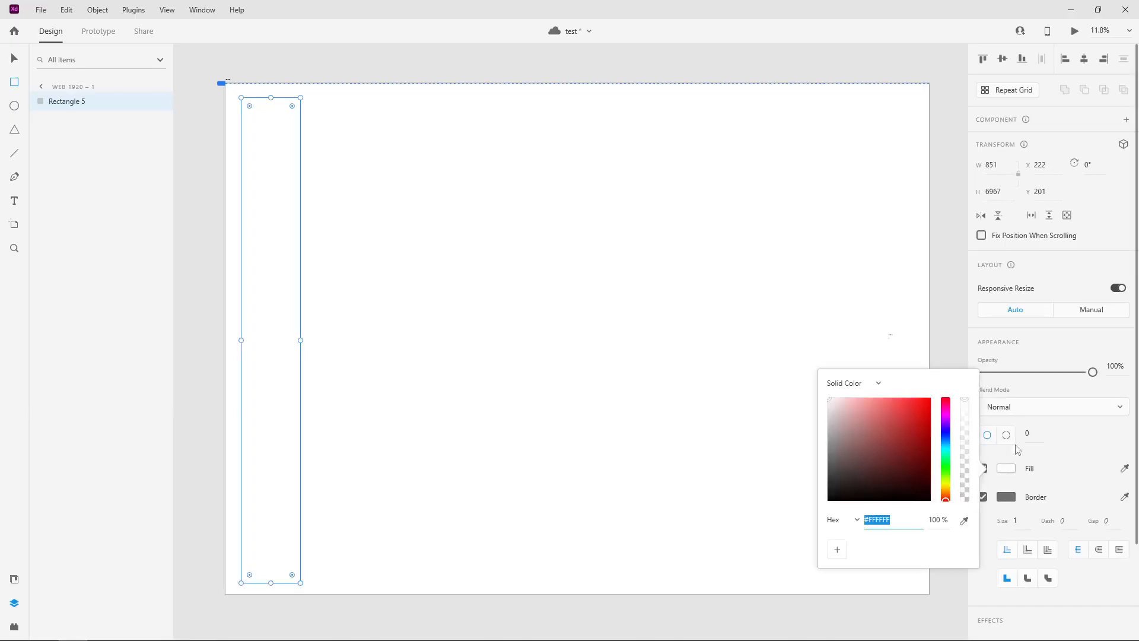
pyautogui.click(902, 398)
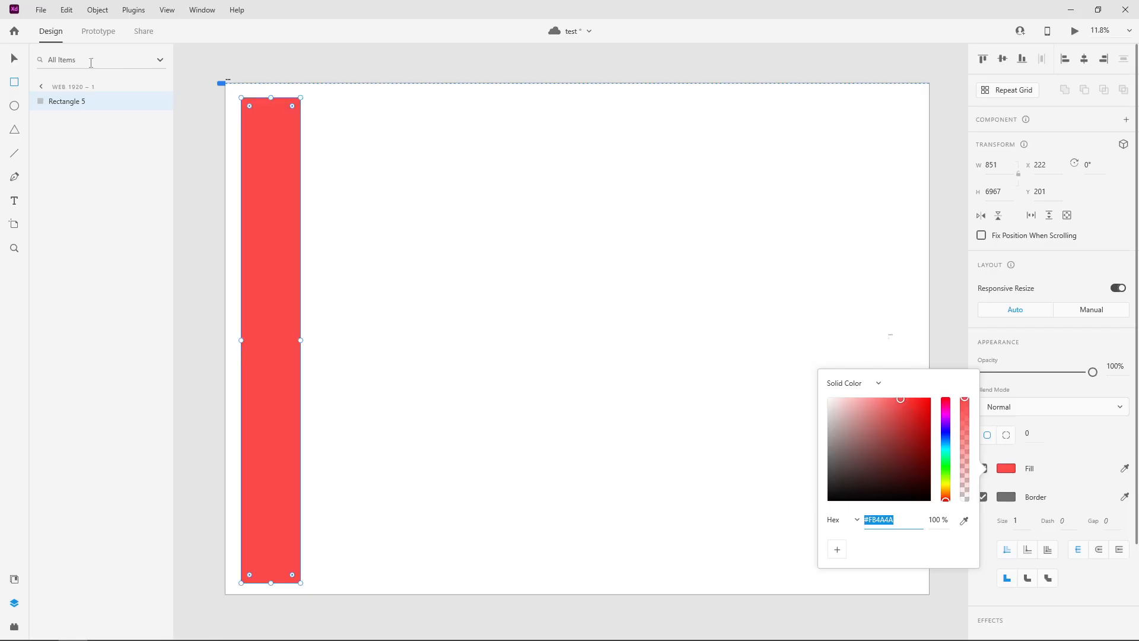
pyautogui.click(14, 58)
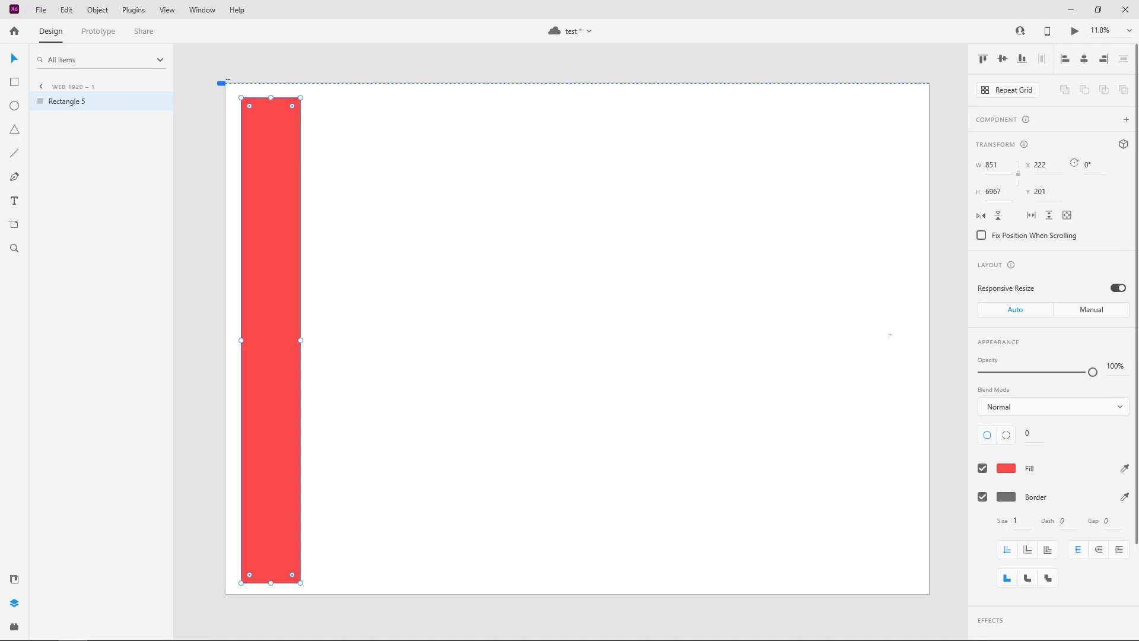
# Draw an ellipse about 502 × 1641 in the upper part of the red sidebar and fill it light green #8DF3B9
pyautogui.click(17, 109)
pyautogui.moveTo(256, 171)
pyautogui.mouseDown()
pyautogui.moveTo(291, 245)
pyautogui.moveTo(290, 285)
pyautogui.mouseUp()
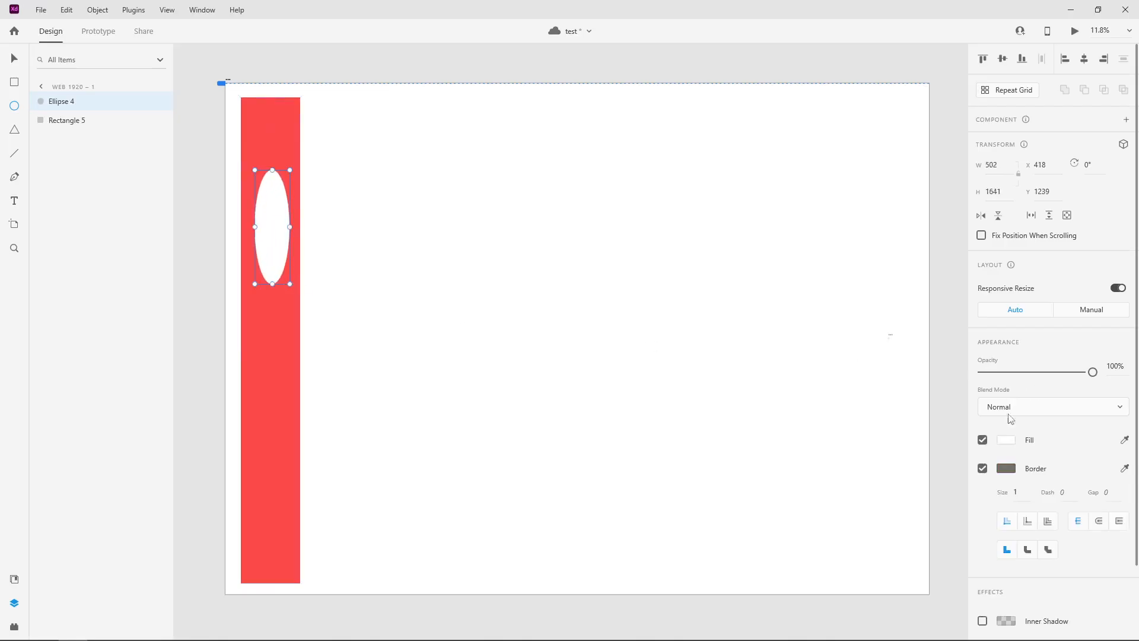
pyautogui.click(1008, 439)
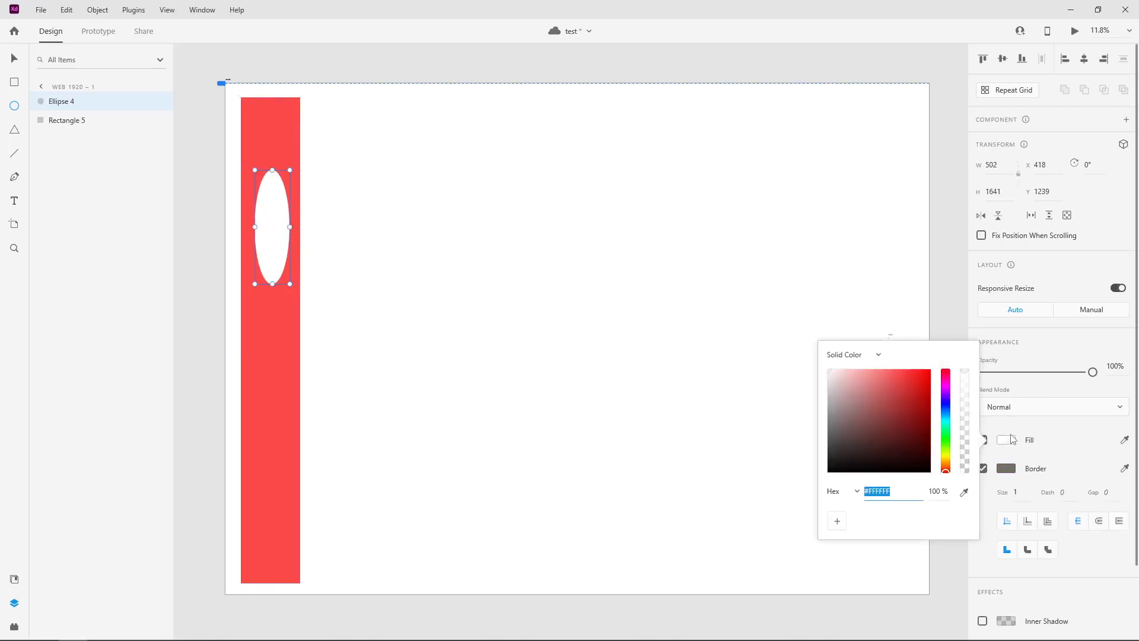
pyautogui.click(870, 375)
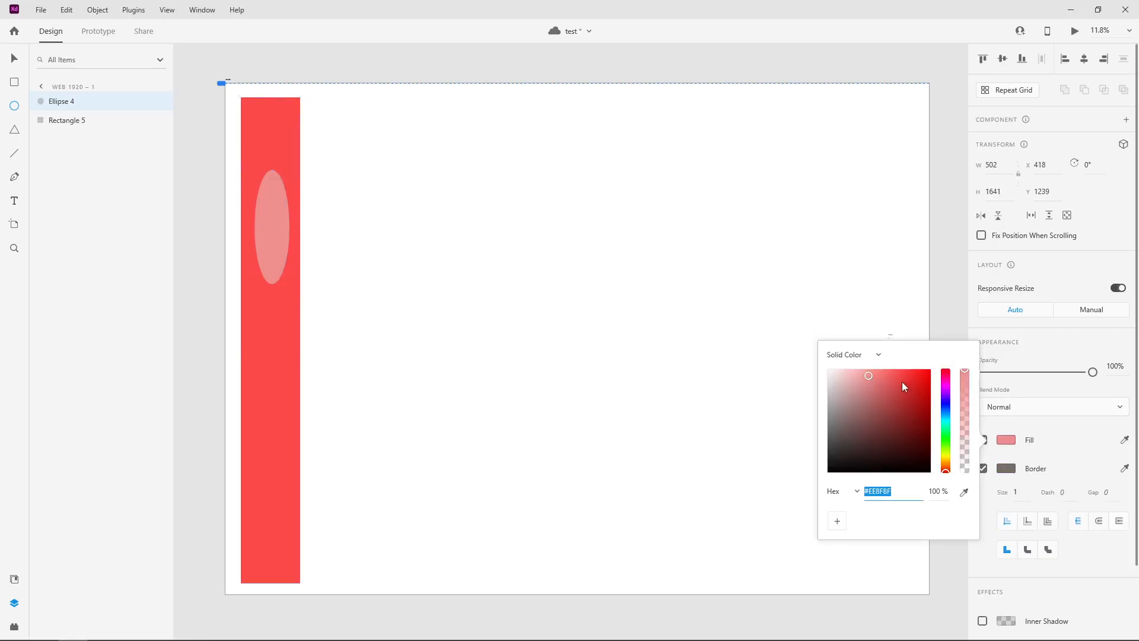
pyautogui.moveTo(902, 382)
pyautogui.mouseDown()
pyautogui.moveTo(845, 453)
pyautogui.moveTo(885, 448)
pyautogui.mouseUp()
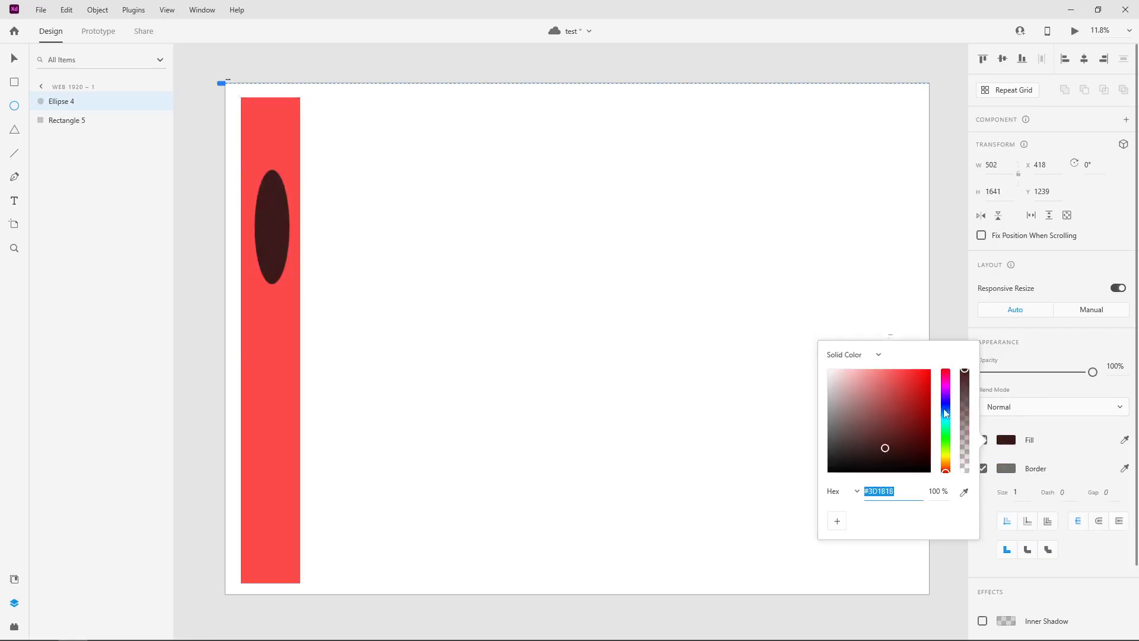
pyautogui.moveTo(946, 414); pyautogui.dragTo(945, 431)
pyautogui.moveTo(883, 449); pyautogui.dragTo(871, 373)
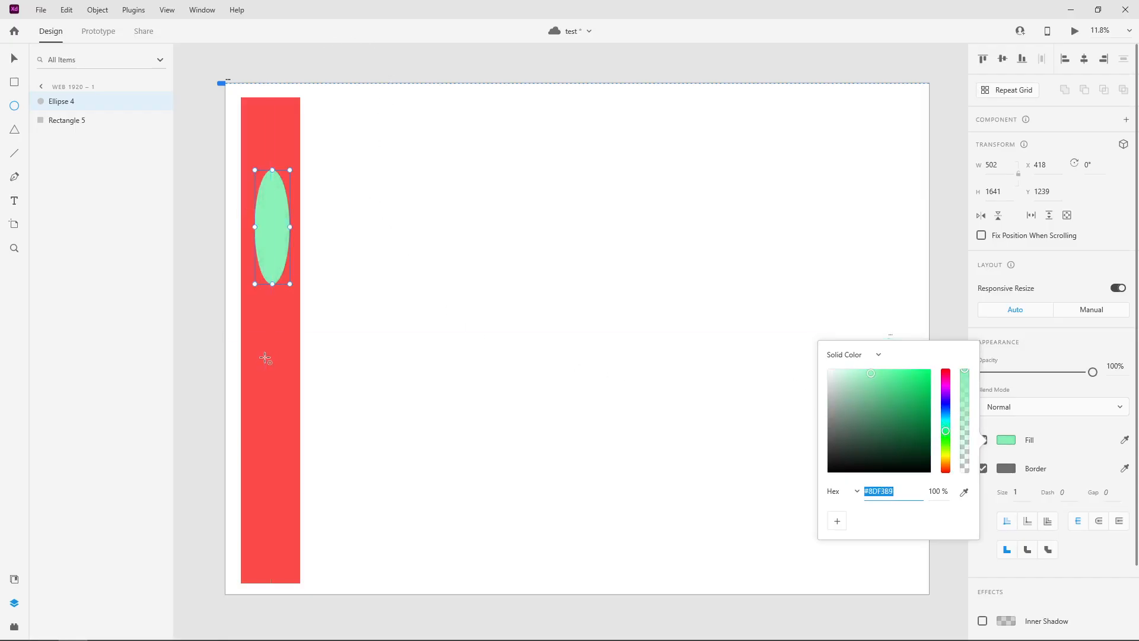
# Draw a second ellipse about 434 × 2025 in the lower part of the red sidebar and fill it yellow #E1CA6E
pyautogui.moveTo(261, 357)
pyautogui.mouseDown()
pyautogui.moveTo(297, 472)
pyautogui.moveTo(289, 505)
pyautogui.mouseUp()
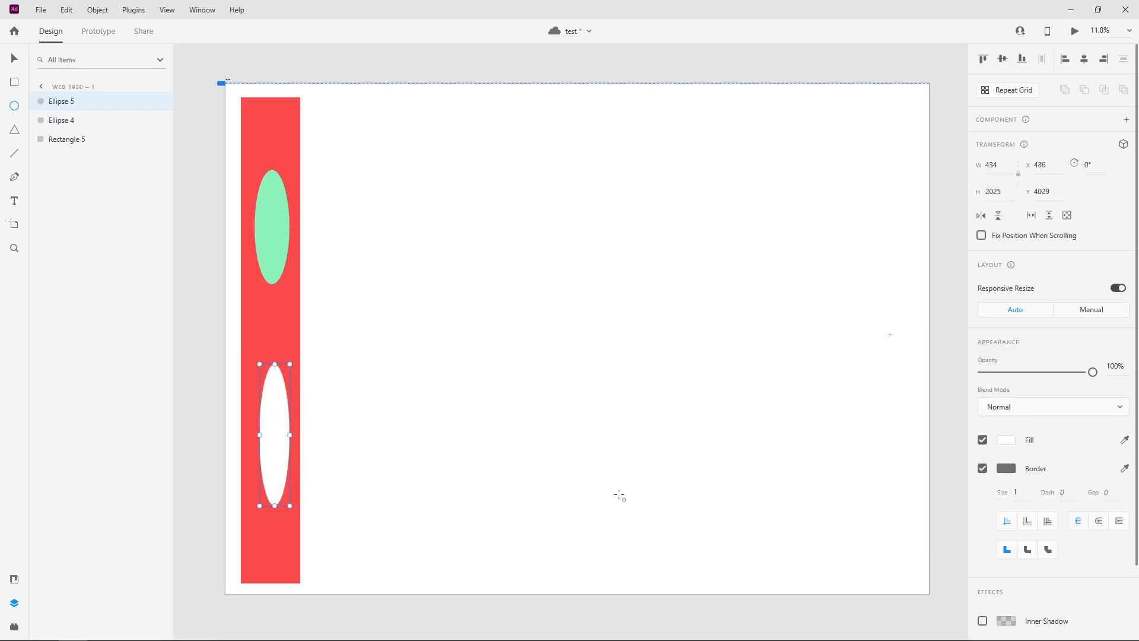
pyautogui.click(1007, 446)
pyautogui.moveTo(903, 411)
pyautogui.mouseDown()
pyautogui.moveTo(919, 411)
pyautogui.moveTo(873, 409)
pyautogui.mouseUp()
pyautogui.moveTo(948, 440); pyautogui.dragTo(946, 464)
pyautogui.moveTo(862, 393); pyautogui.dragTo(881, 384)
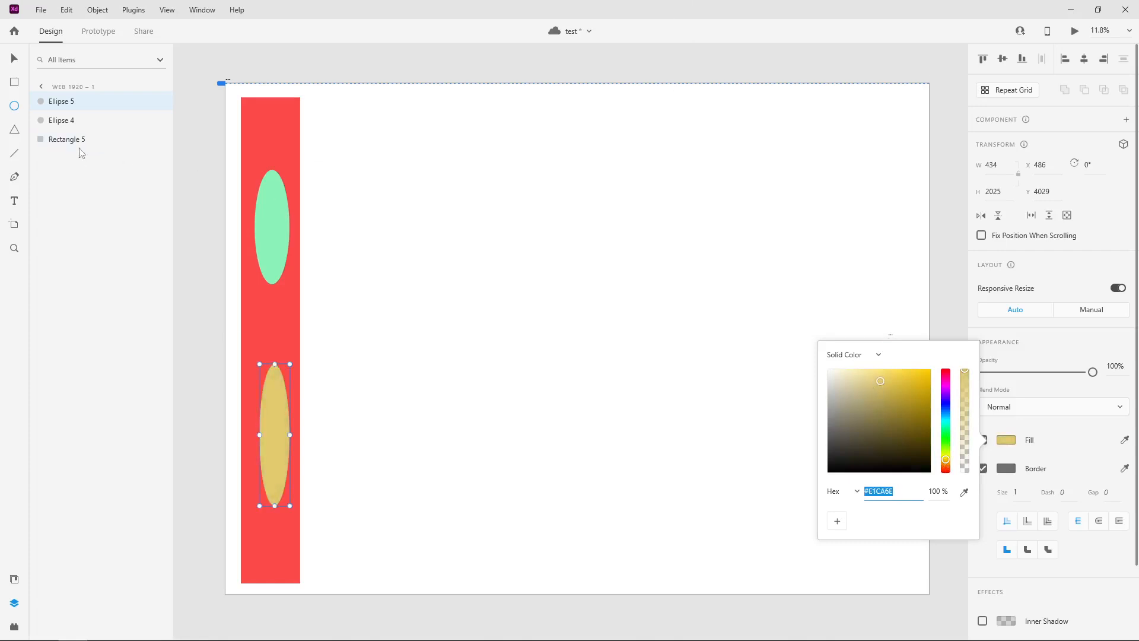
pyautogui.click(12, 57)
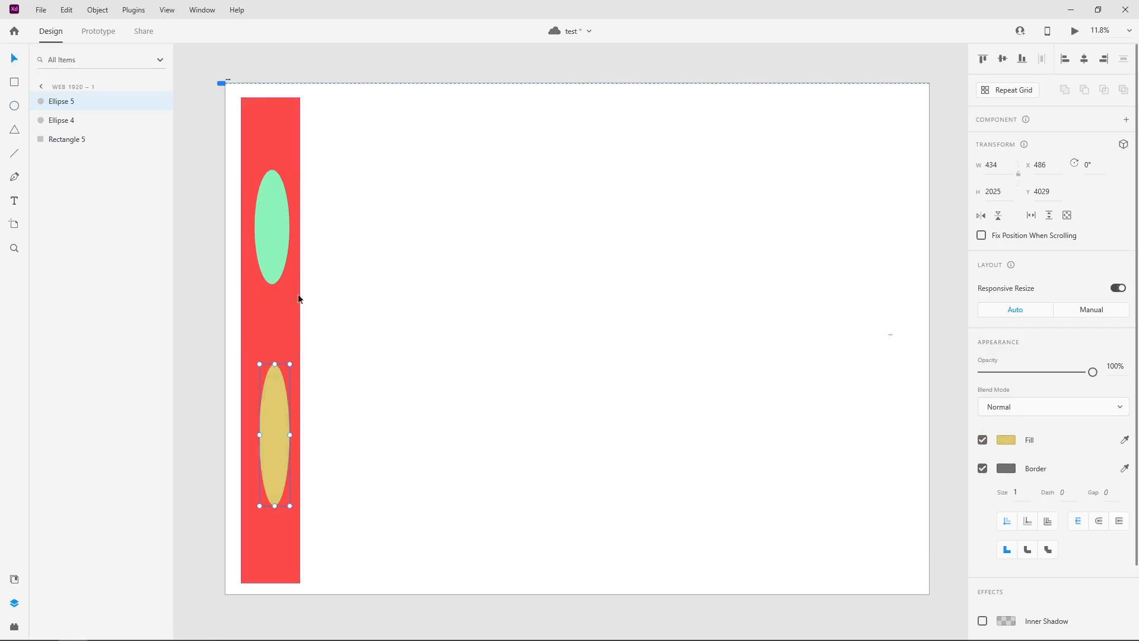
# Reposition the green ellipse to about X 397, Y 1171 and the yellow ellipse to about X 431, Y 4199
pyautogui.click(279, 211)
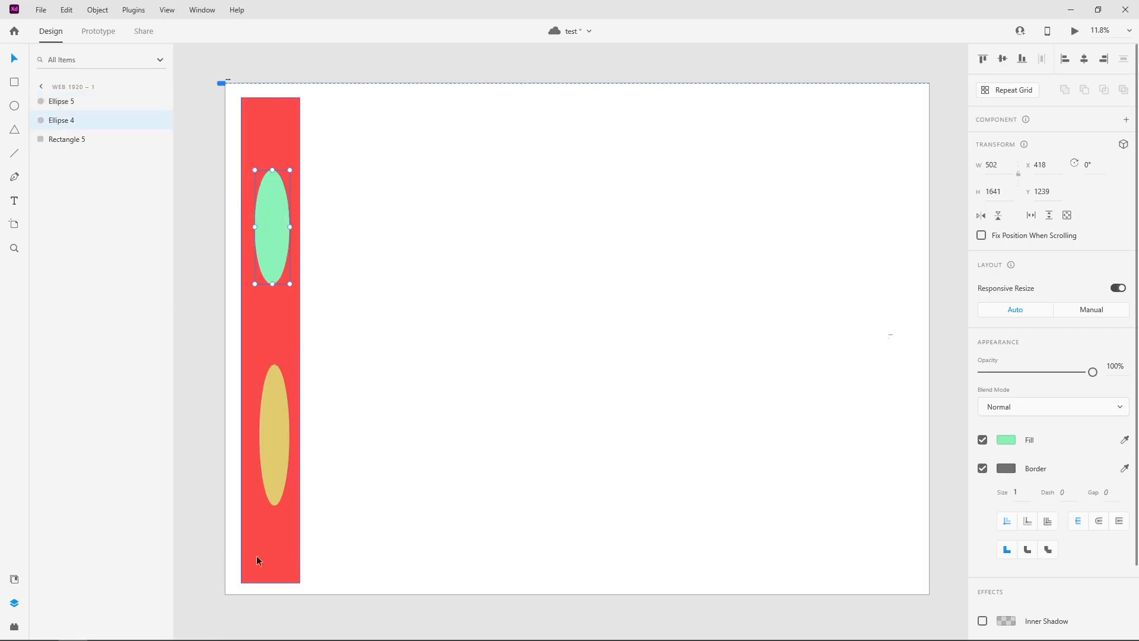
pyautogui.rightClick(279, 218)
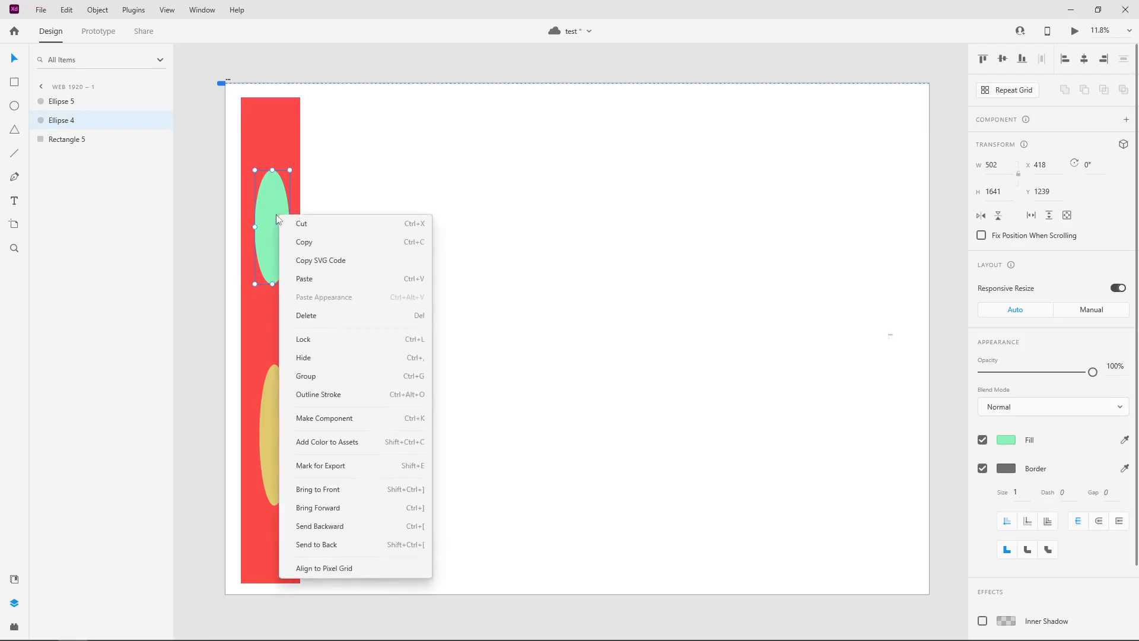
pyautogui.click(276, 218)
pyautogui.moveTo(272, 206); pyautogui.dragTo(271, 201)
pyautogui.moveTo(275, 418); pyautogui.dragTo(273, 434)
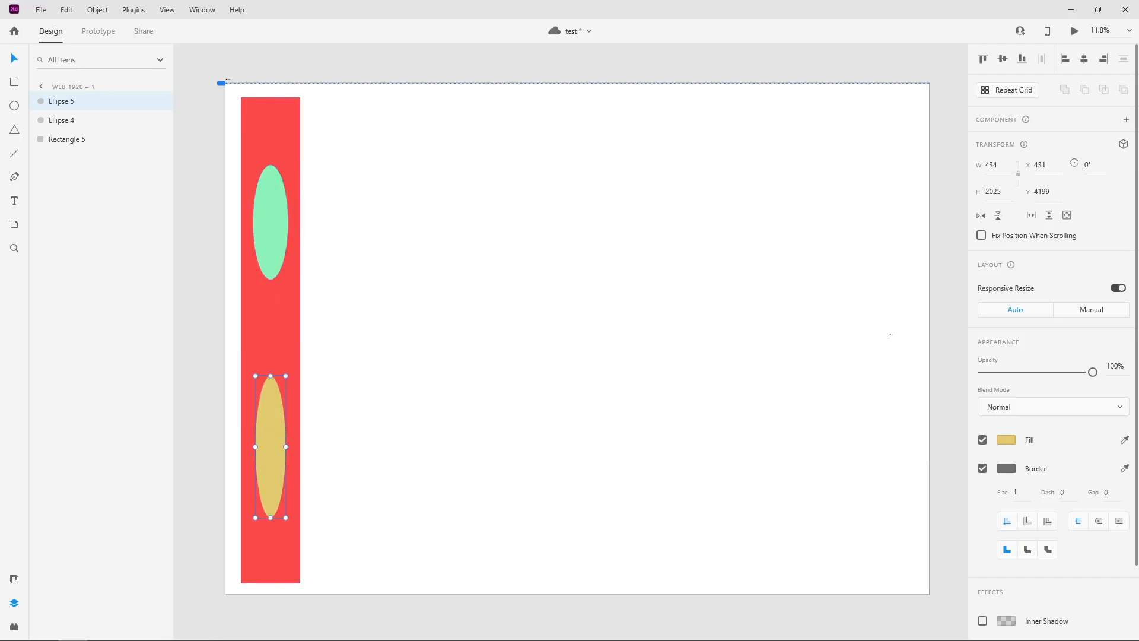
pyautogui.click(282, 200)
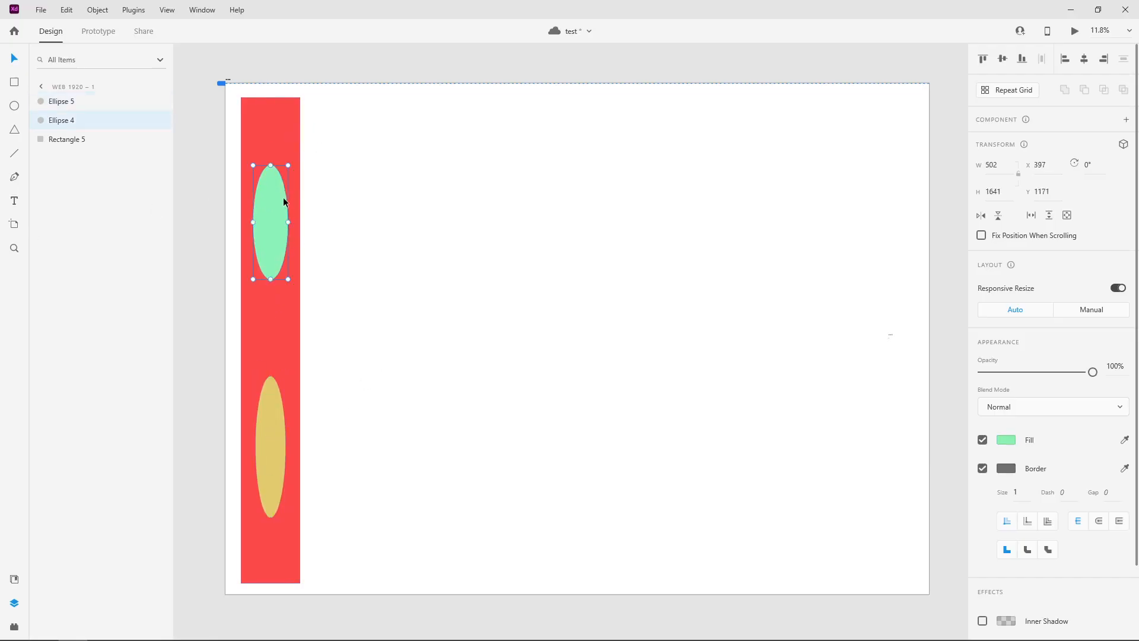
pyautogui.rightClick(277, 199)
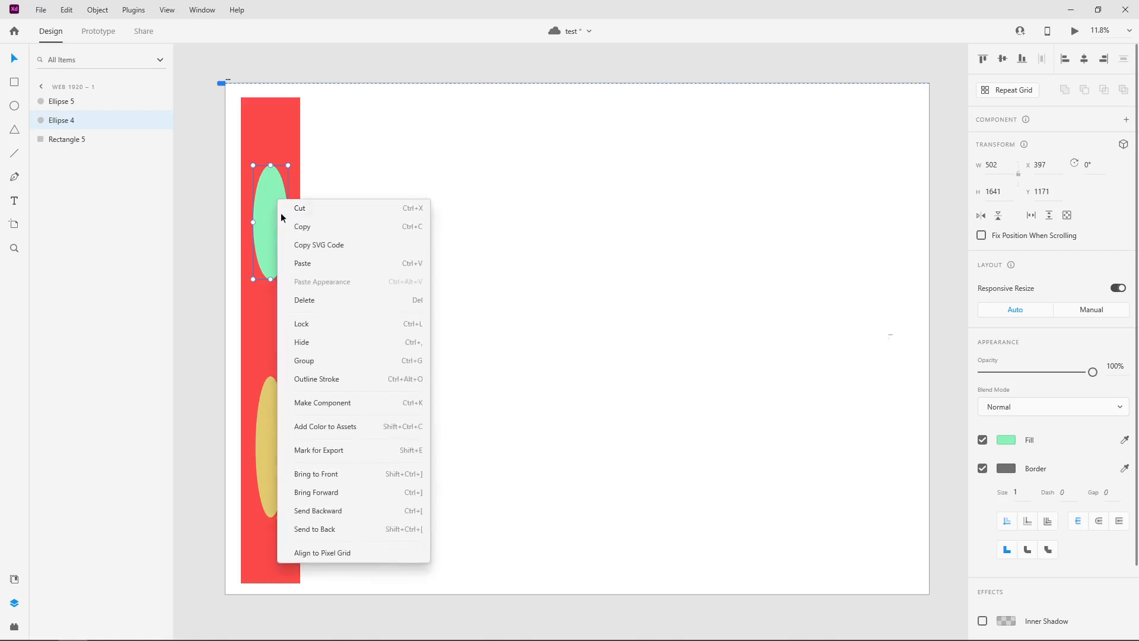
pyautogui.press('Escape')
pyautogui.press('Delete')
pyautogui.click(14, 83)
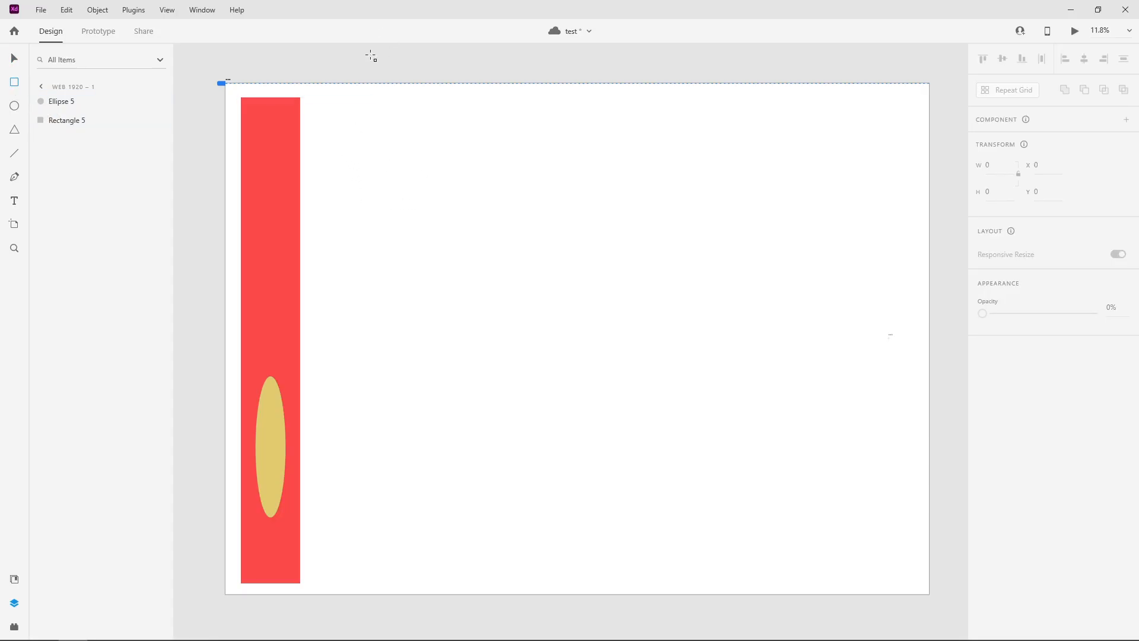
pyautogui.hotkey('ctrl', 'z')
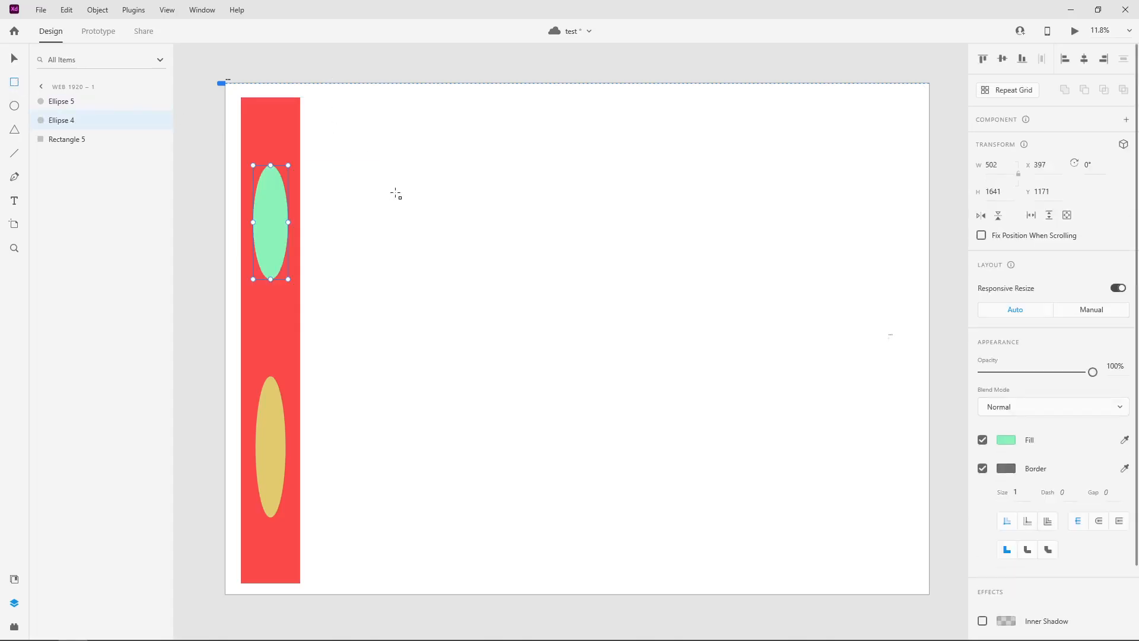
# Draw a large rectangle about 5351 × 3718 beside the sidebar, at about X 3319, Y 1554, and fill it light red
pyautogui.moveTo(409, 188); pyautogui.dragTo(782, 446)
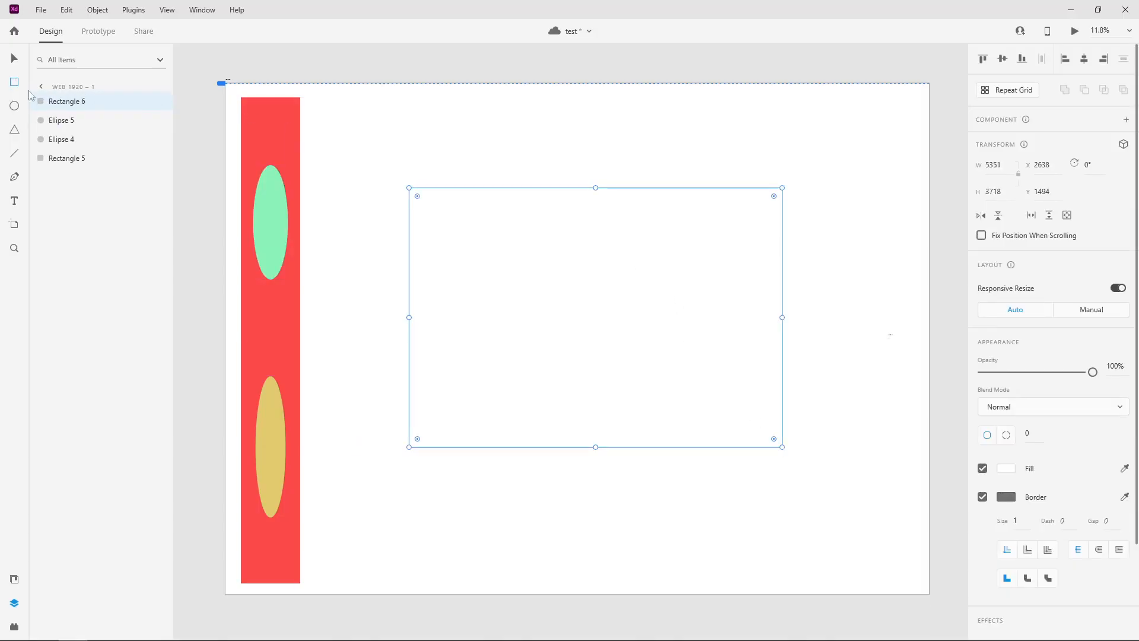
pyautogui.click(17, 60)
pyautogui.moveTo(667, 288)
pyautogui.mouseDown()
pyautogui.moveTo(666, 297)
pyautogui.moveTo(713, 301)
pyautogui.moveTo(684, 297)
pyautogui.mouseUp()
pyautogui.click(1015, 470)
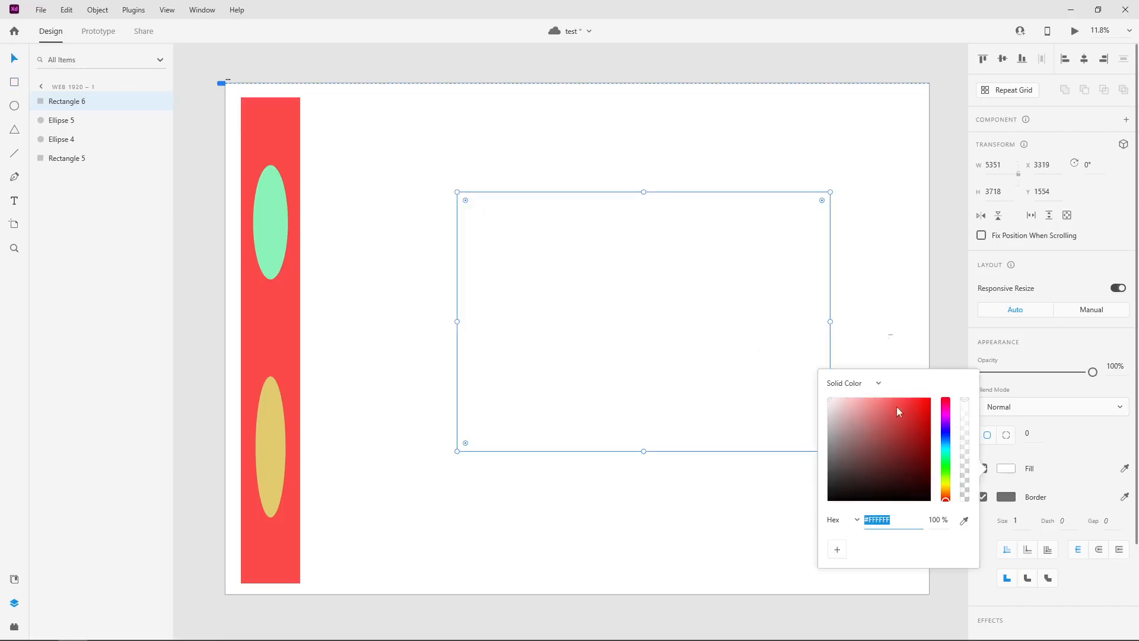
pyautogui.click(880, 402)
pyautogui.click(620, 239)
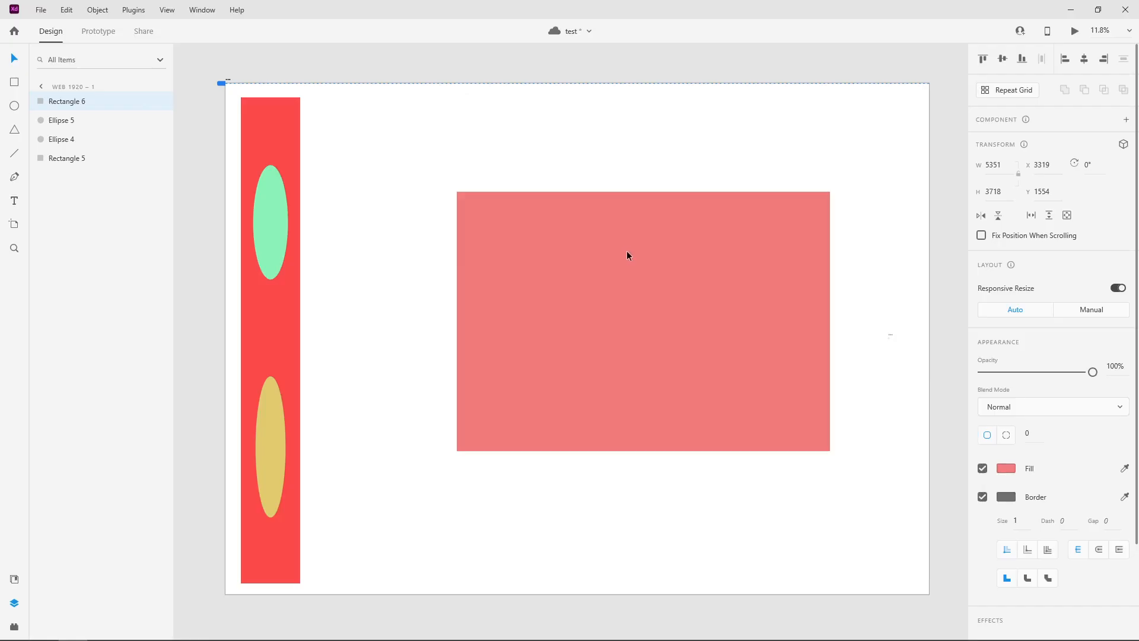
# Hide the large light red rectangle beside the sidebar and clear the selection
pyautogui.rightClick(639, 254)
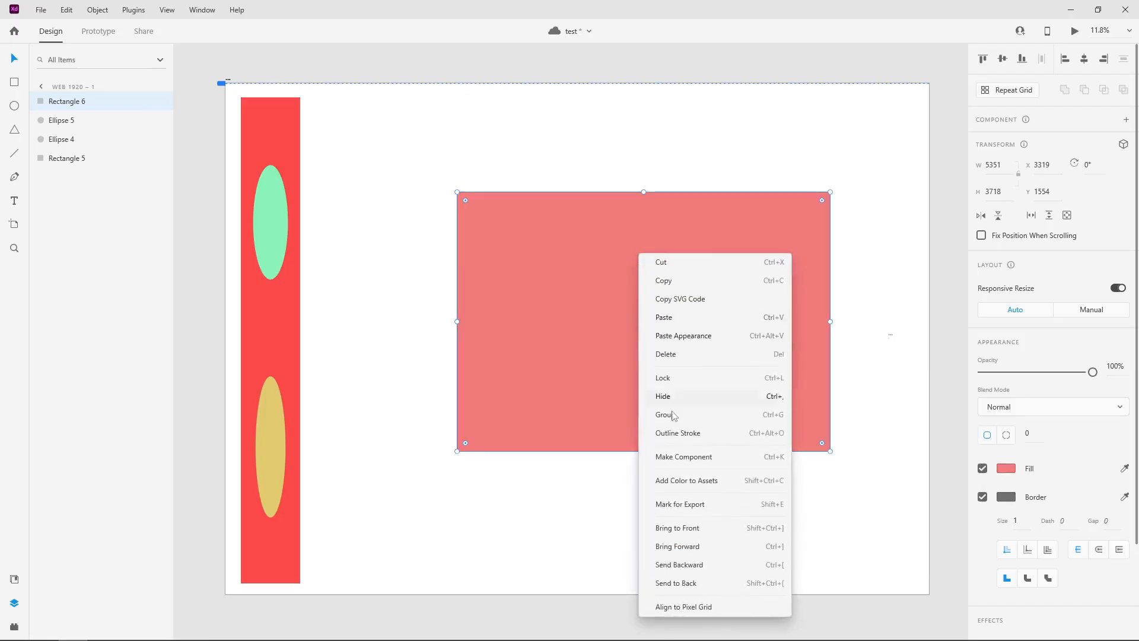
pyautogui.click(683, 398)
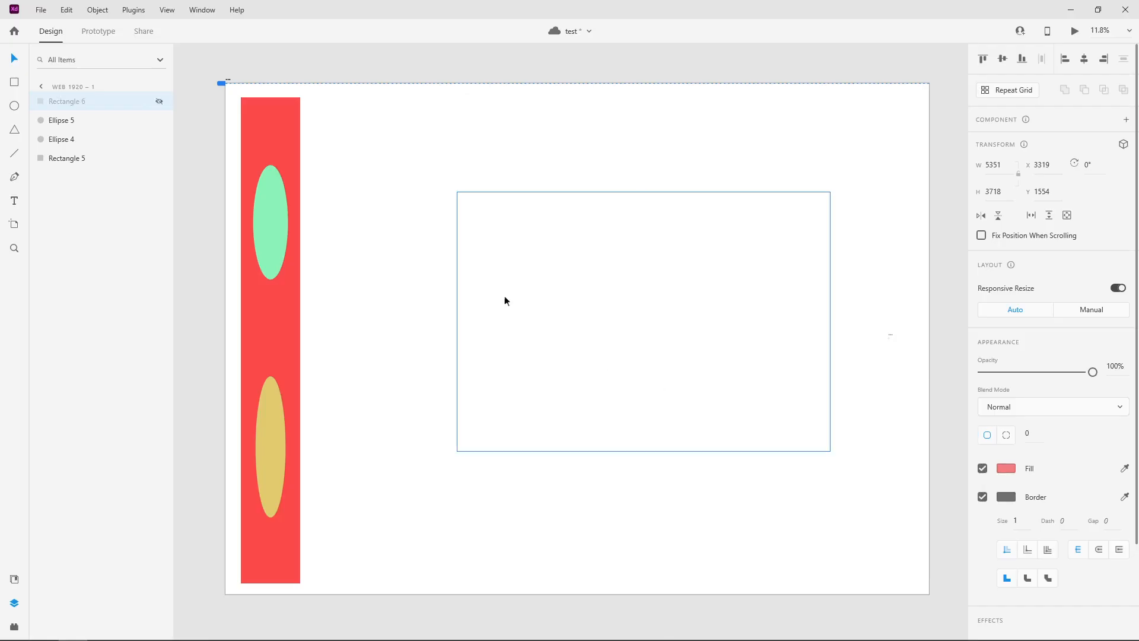
pyautogui.click(378, 151)
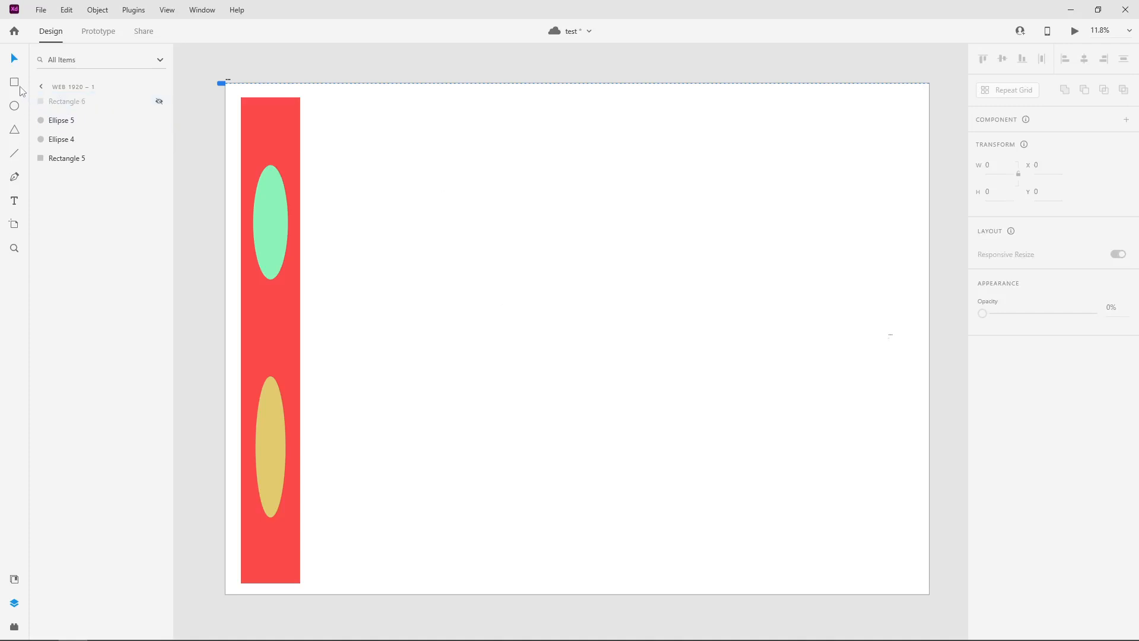
# Turn the green ellipse and the yellow ellipse into separate components
pyautogui.click(283, 213)
pyautogui.rightClick(284, 209)
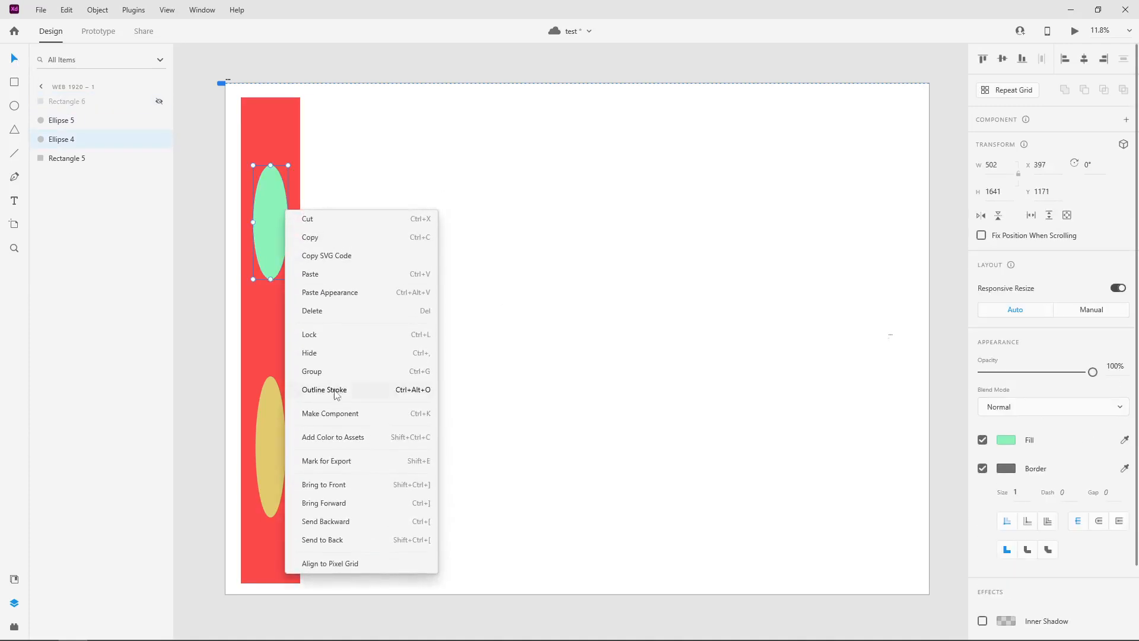
pyautogui.click(346, 419)
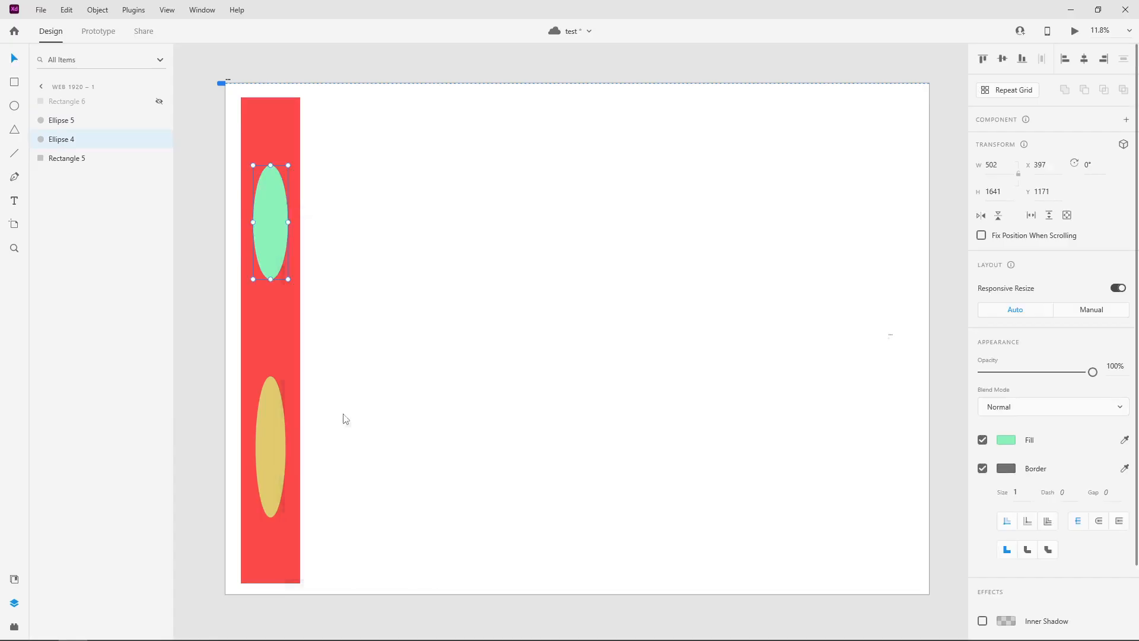
pyautogui.click(278, 430)
pyautogui.rightClick(278, 429)
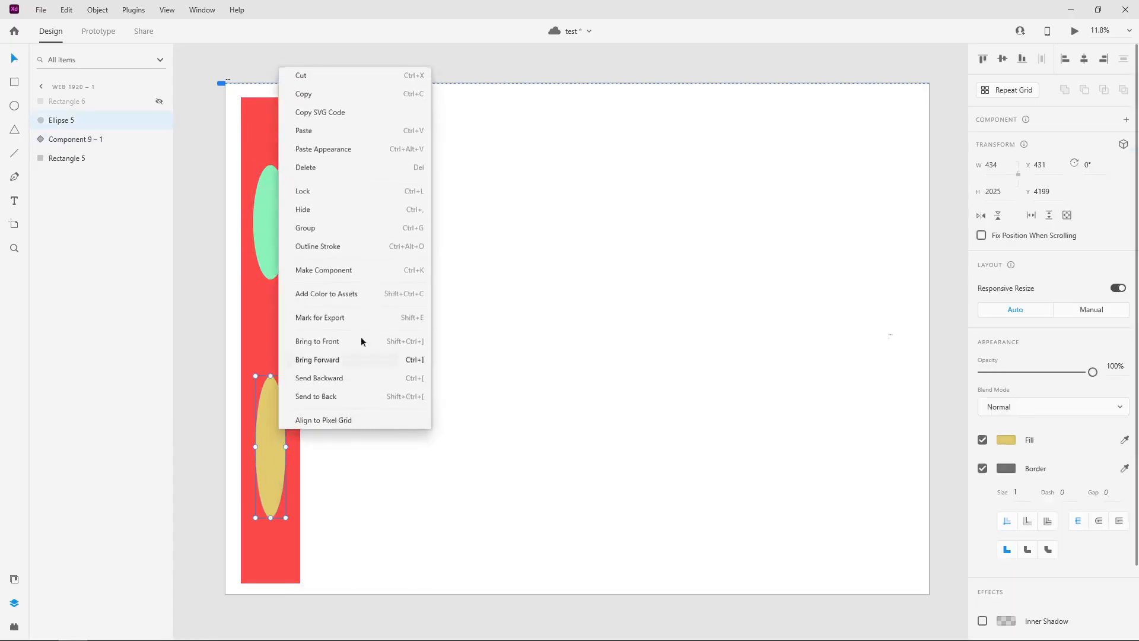
pyautogui.click(337, 274)
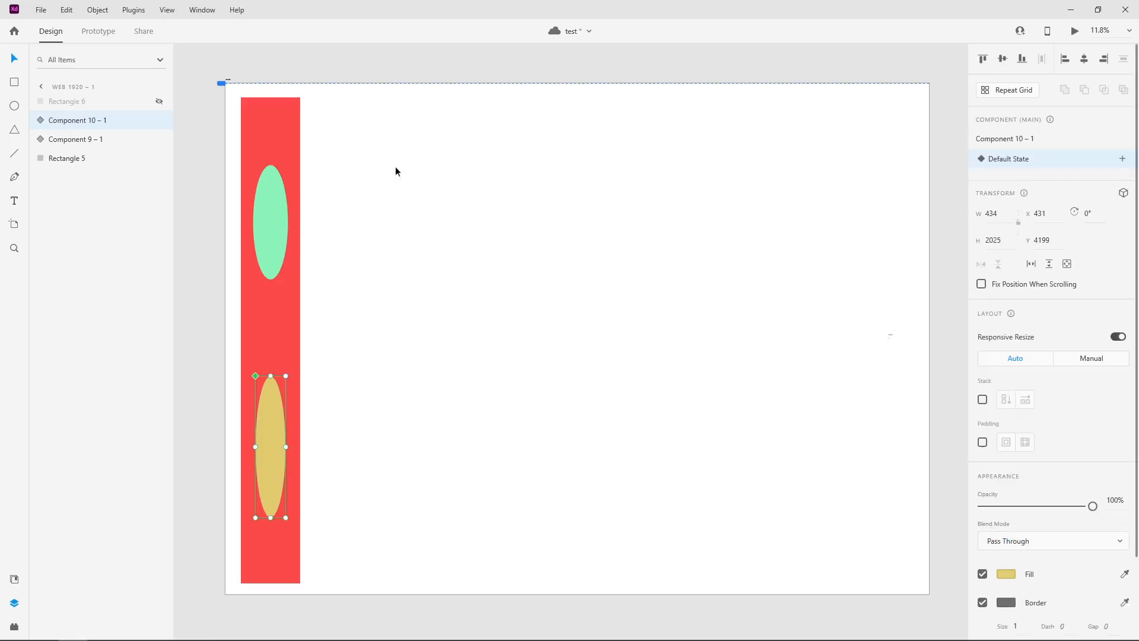
# Add a new state named "open" to the green ellipse component
pyautogui.click(270, 200)
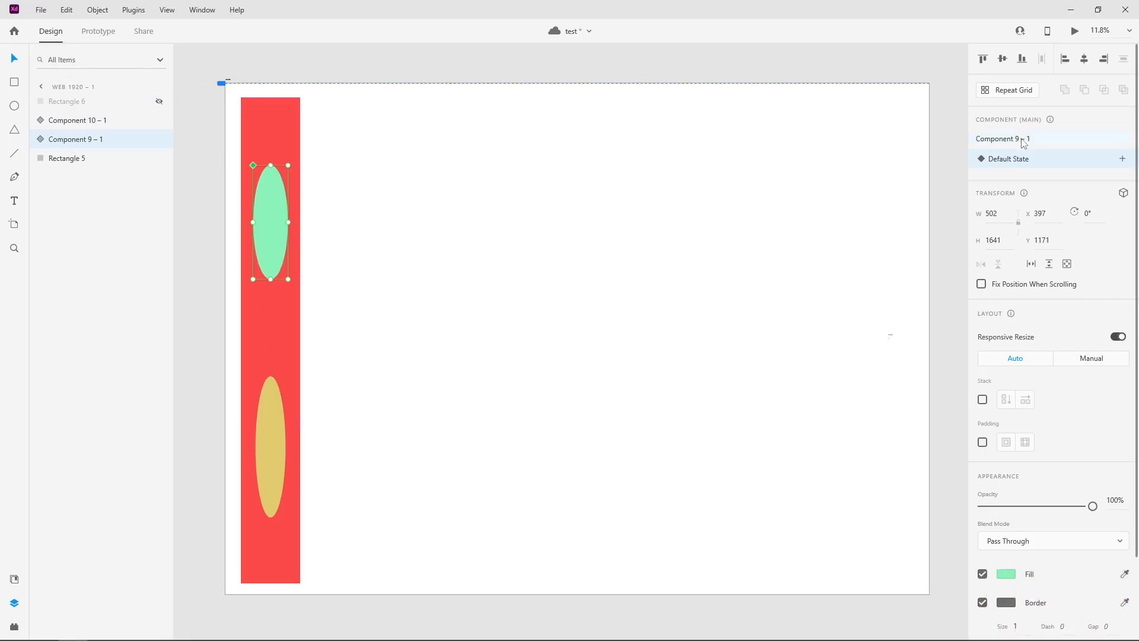
pyautogui.click(1123, 159)
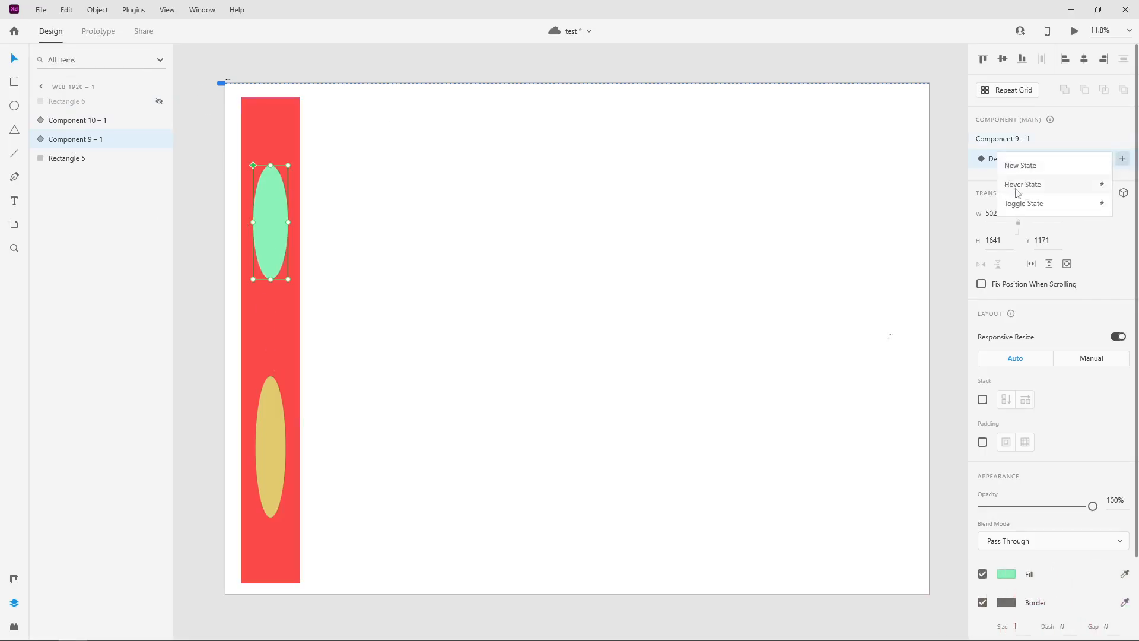
pyautogui.click(1045, 166)
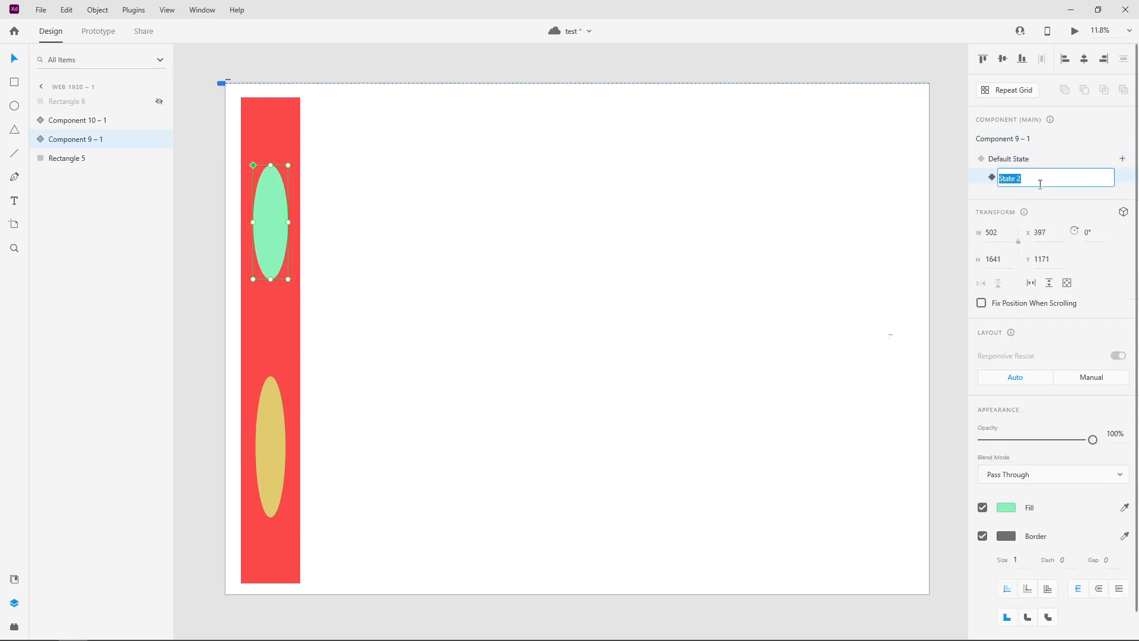
pyautogui.write('open')
pyautogui.press('Return')
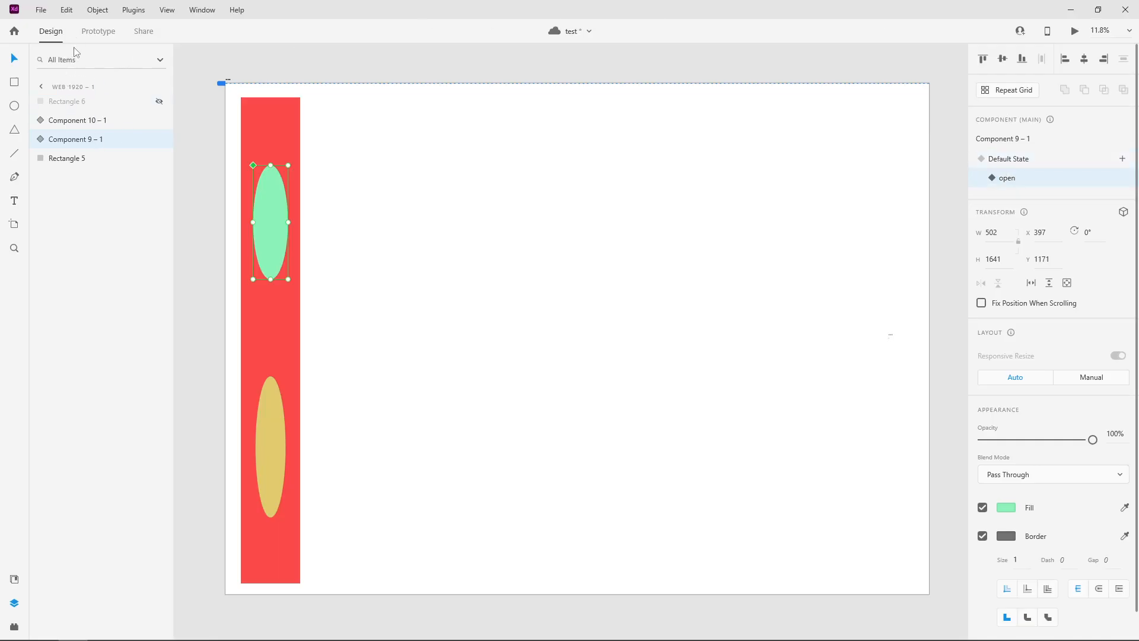
# Unhide the large light red rectangle and link the green ellipse's open state to it with a Tap-triggered Scroll To interaction in Prototype mode
pyautogui.click(95, 34)
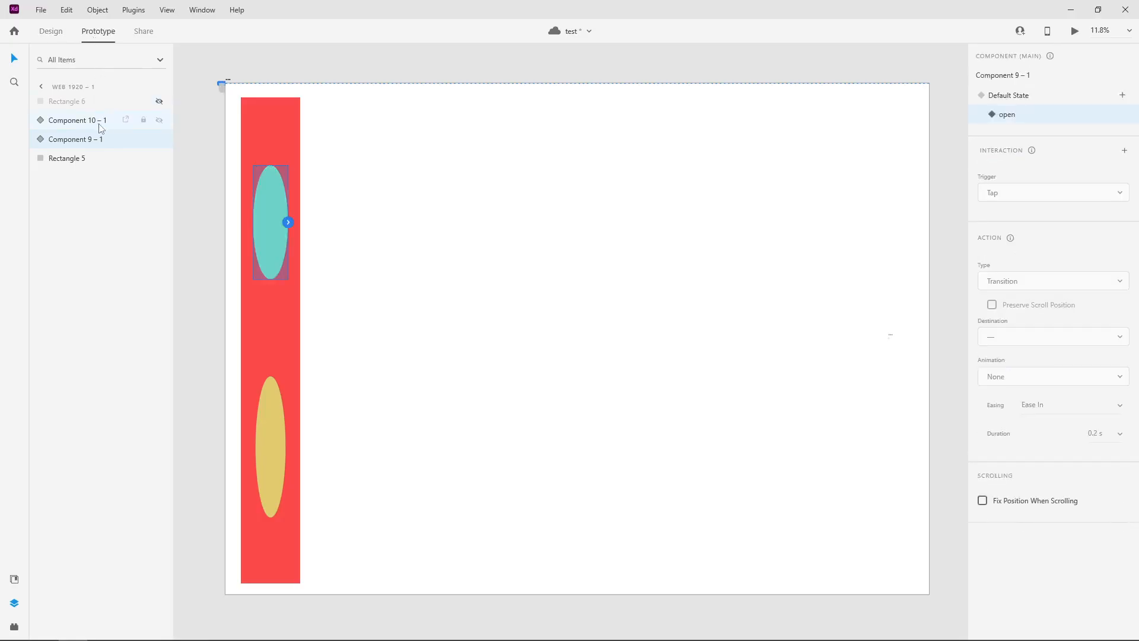
pyautogui.click(287, 223)
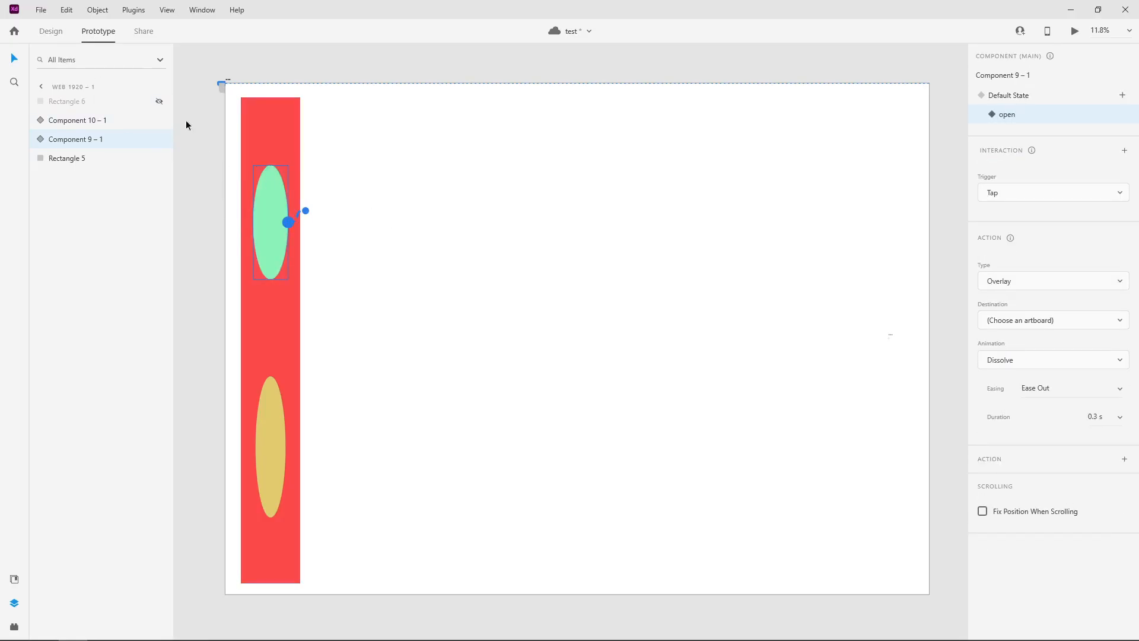
pyautogui.click(159, 101)
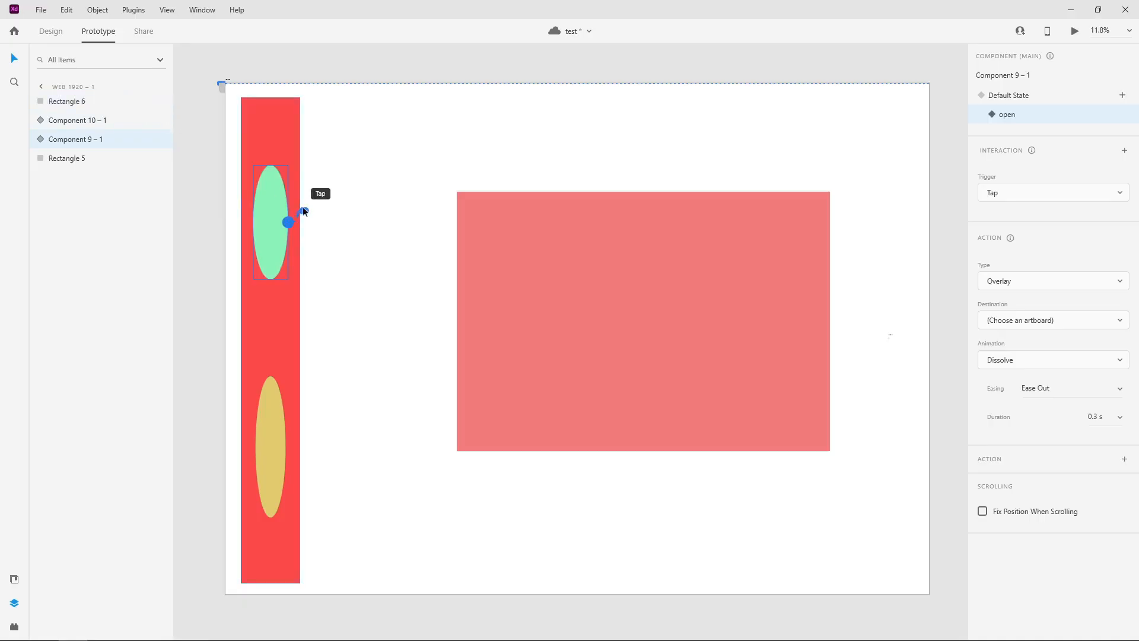
pyautogui.moveTo(310, 216)
pyautogui.mouseDown()
pyautogui.moveTo(378, 231)
pyautogui.moveTo(269, 223)
pyautogui.moveTo(302, 224)
pyautogui.mouseUp()
pyautogui.click(287, 223)
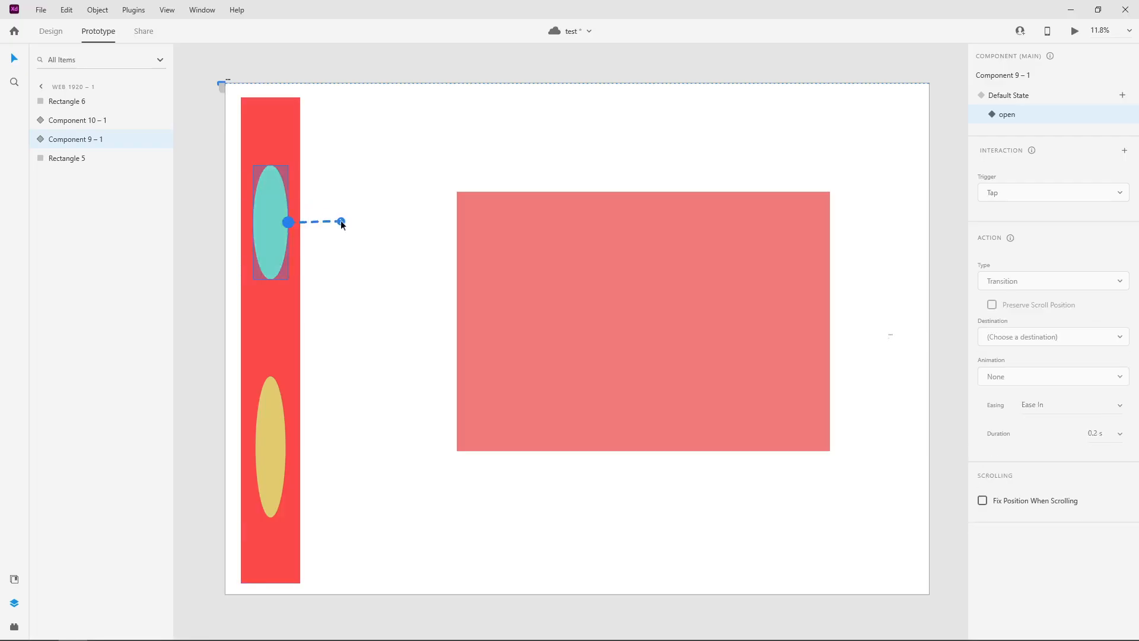
pyautogui.moveTo(343, 224); pyautogui.dragTo(578, 312)
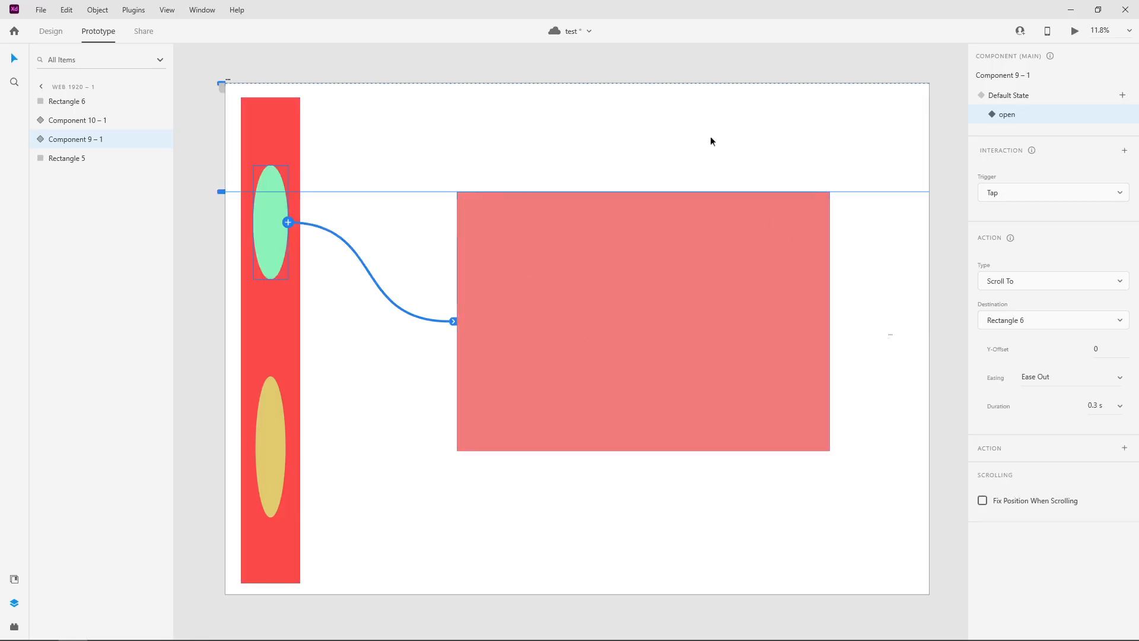
# Try the Transition and Overlay action types on the green ellipse's Tap interaction and reconnect it to the large light red rectangle
pyautogui.click(1020, 194)
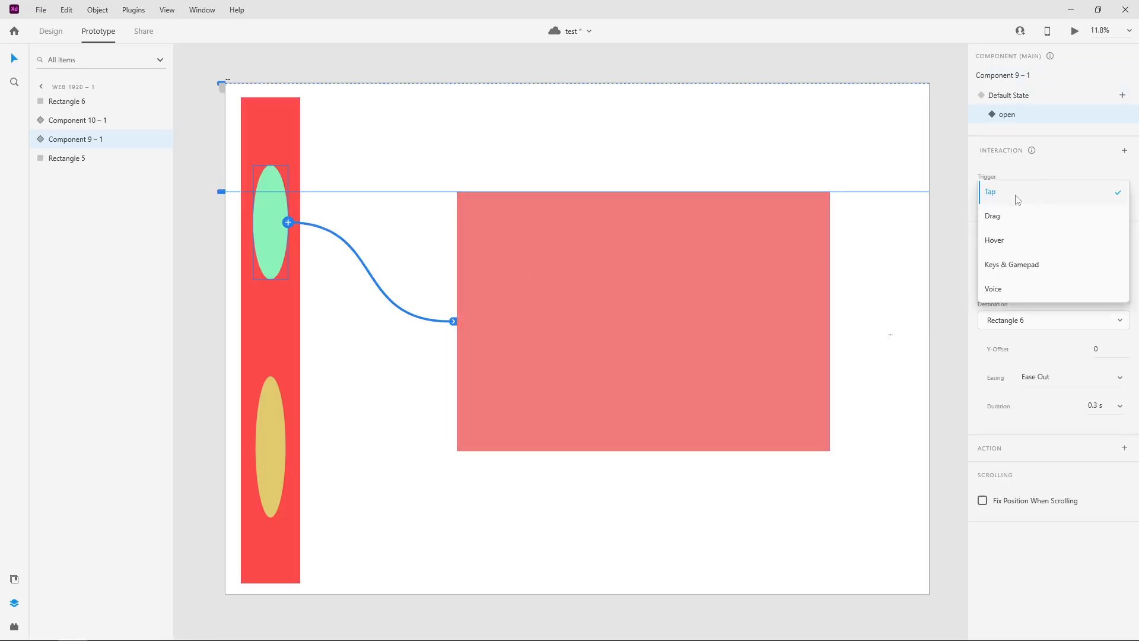
pyautogui.click(1003, 200)
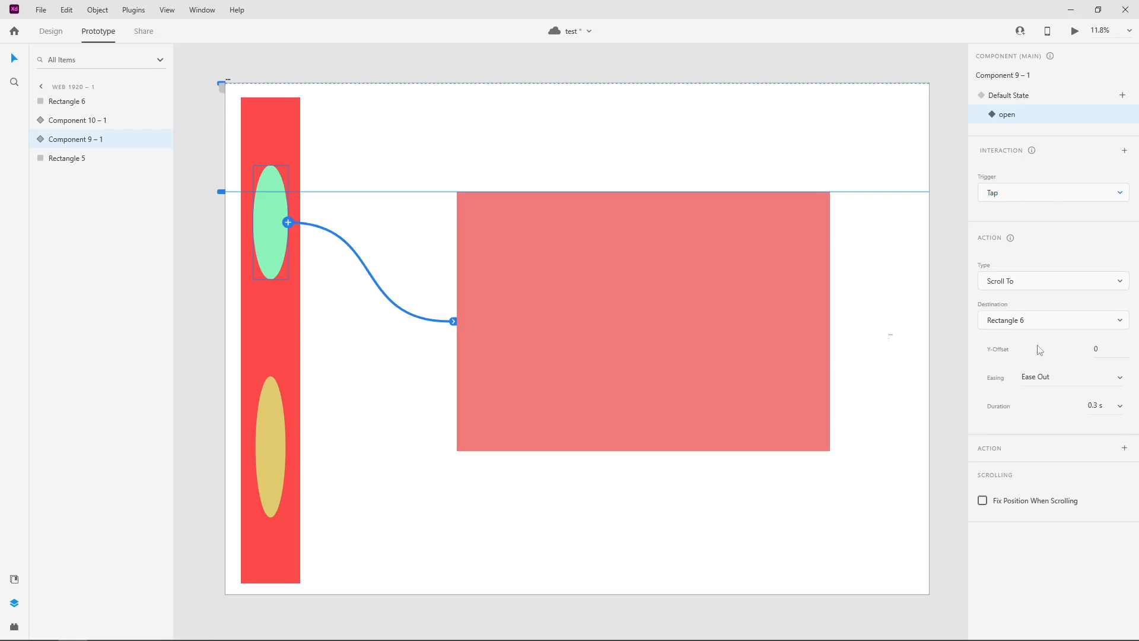
pyautogui.click(1020, 279)
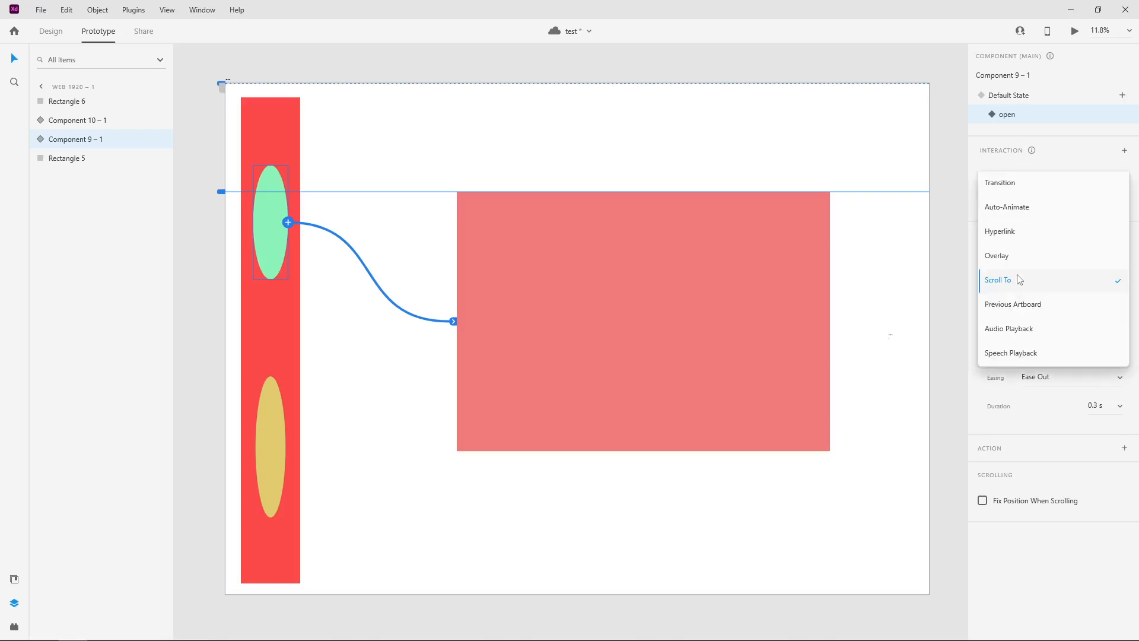
pyautogui.click(1014, 189)
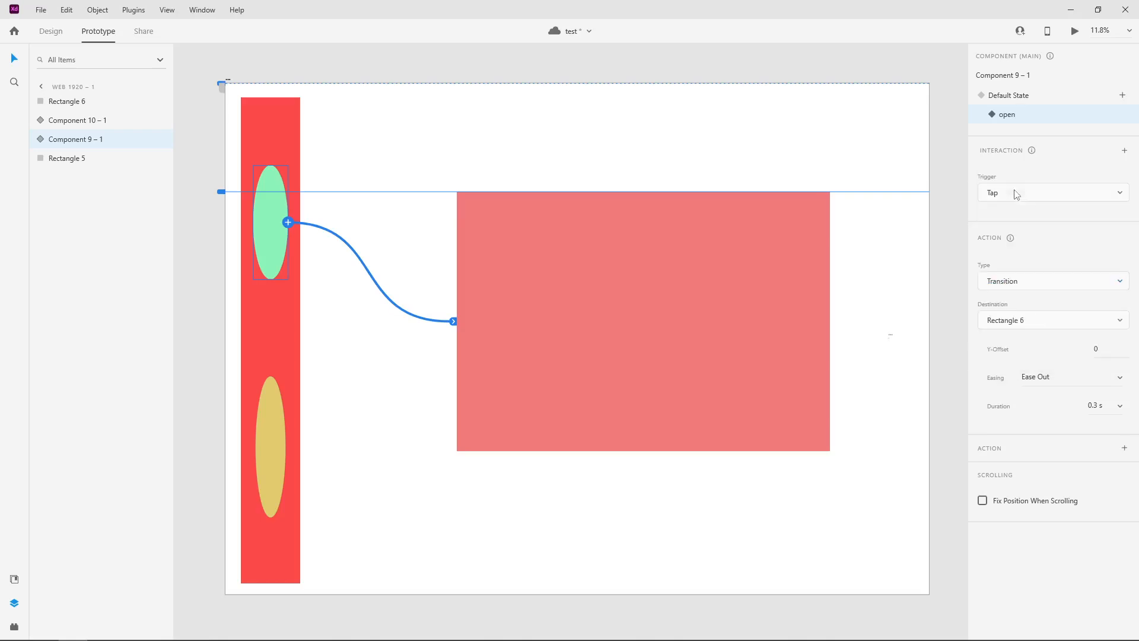
pyautogui.click(1039, 288)
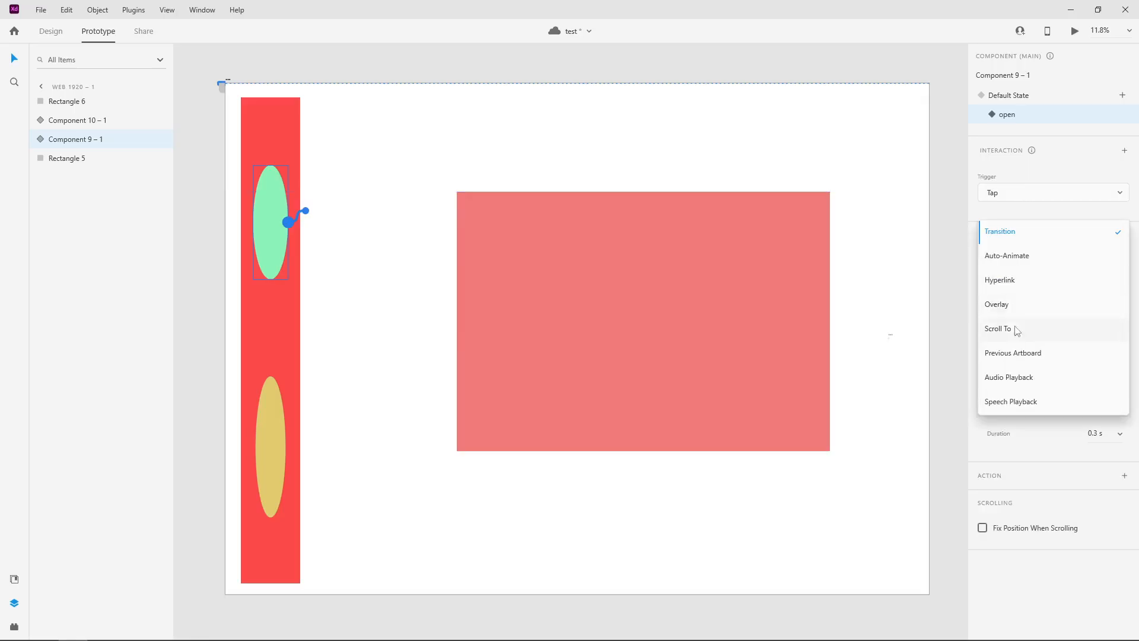
pyautogui.click(1021, 315)
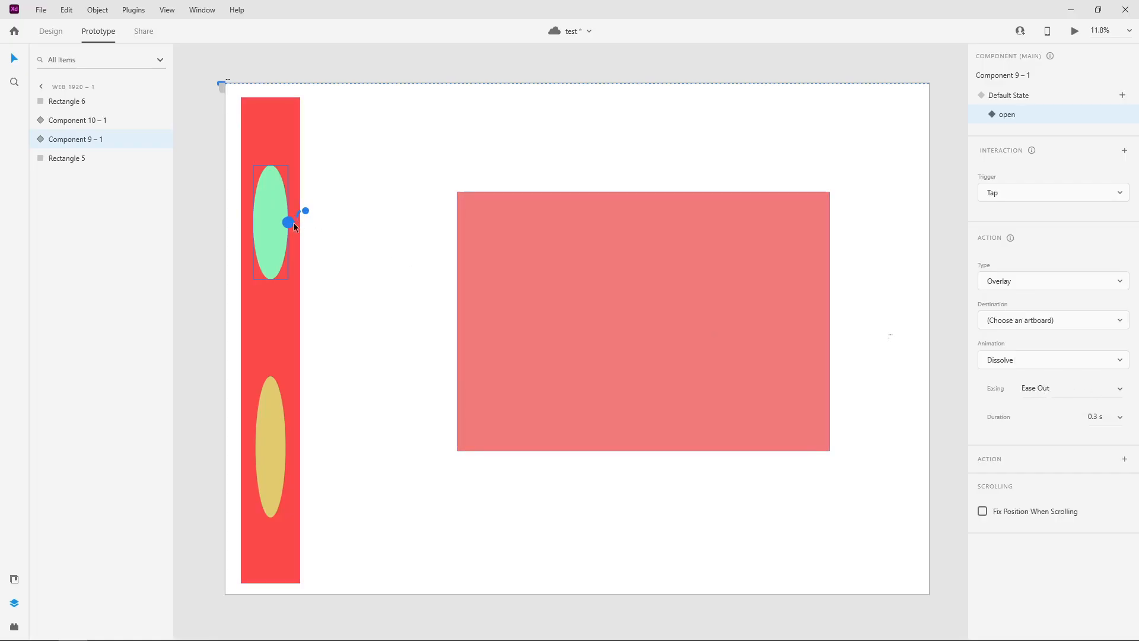
pyautogui.moveTo(293, 223); pyautogui.dragTo(485, 296)
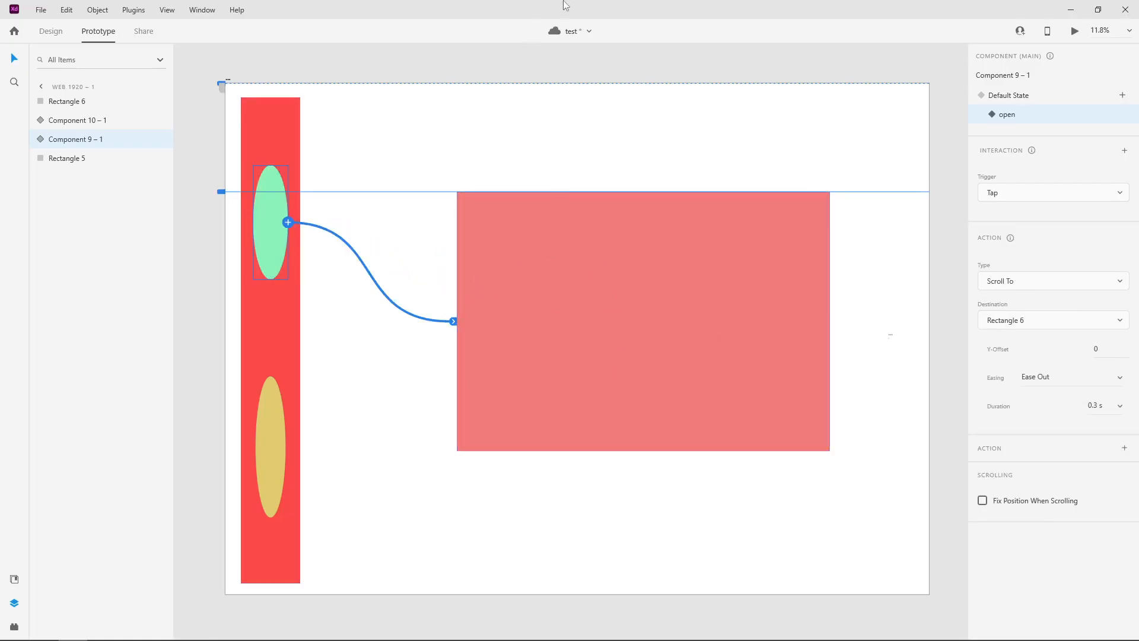